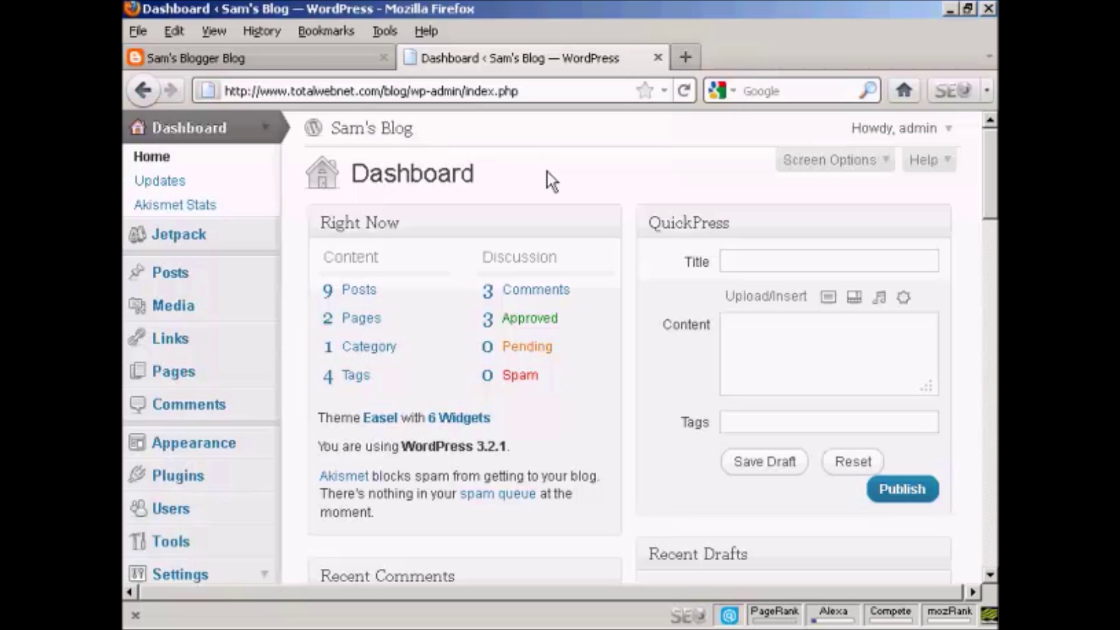
- Check the post on the Blogger blog, then go to WordPress's Tools > Import page
click(292, 56)
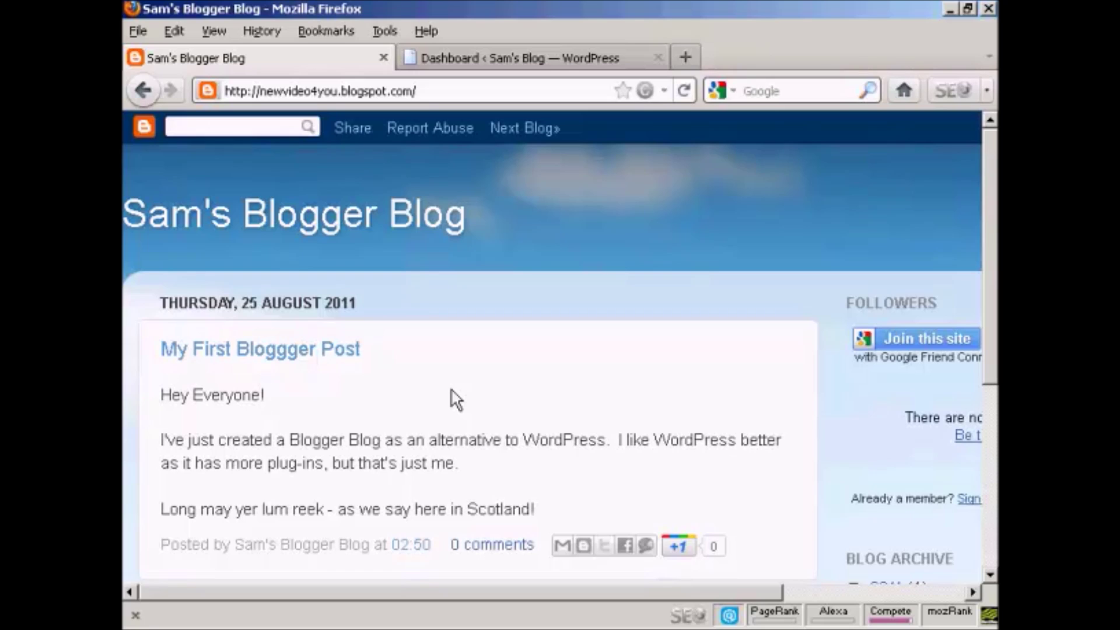
click(533, 54)
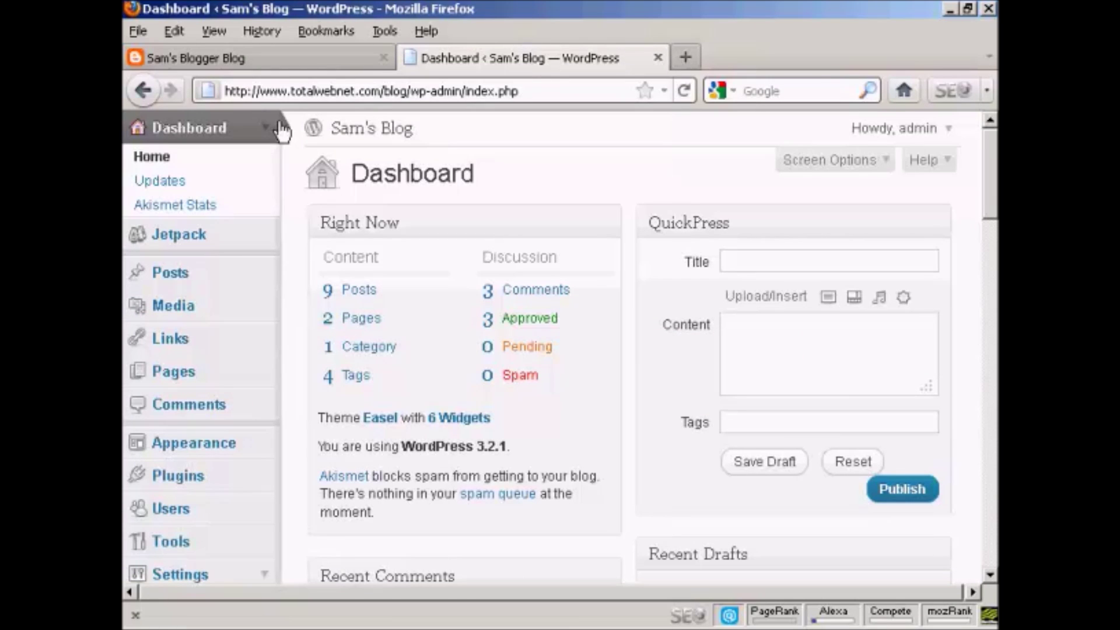
click(185, 547)
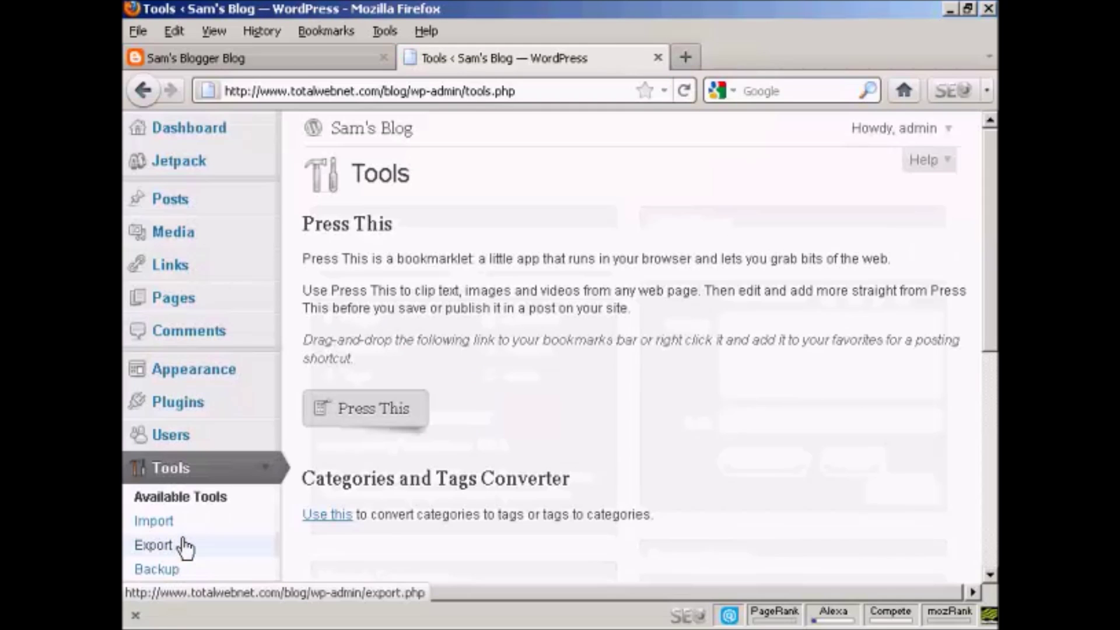
click(163, 528)
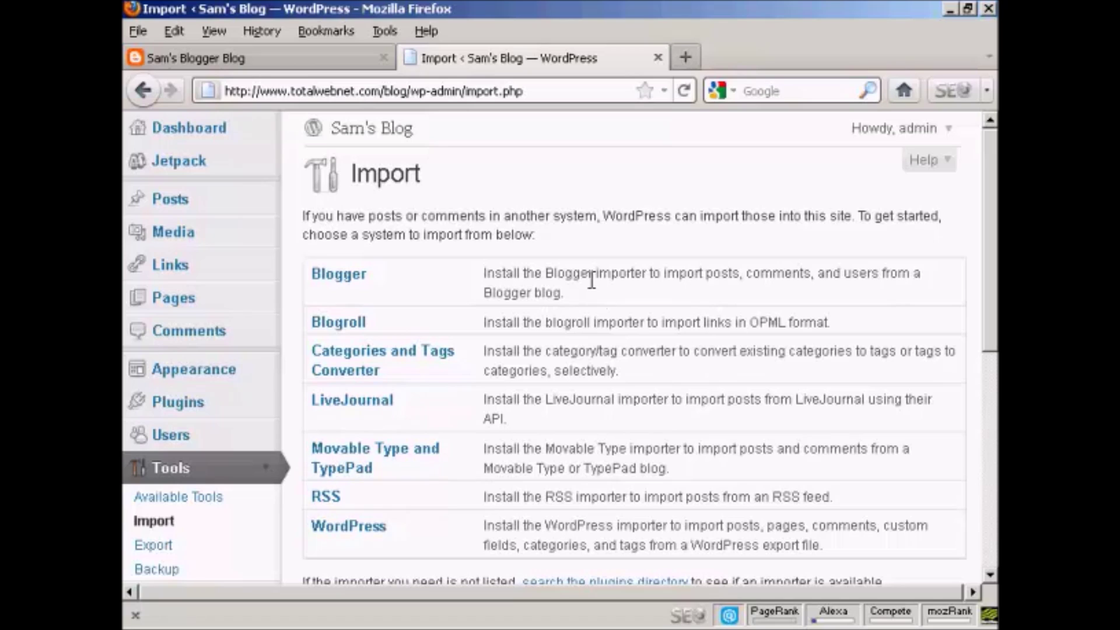
- Review the Blogger importer's Install importer details, then close the popup
click(340, 279)
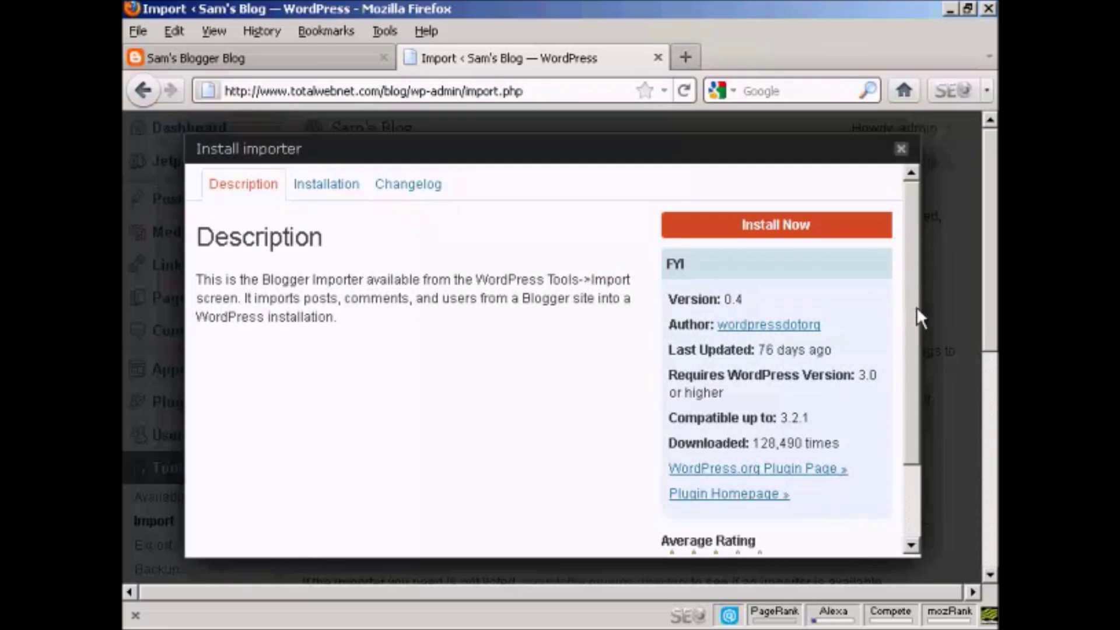
scroll(916, 307, down, 2)
scroll(905, 330, down, 1)
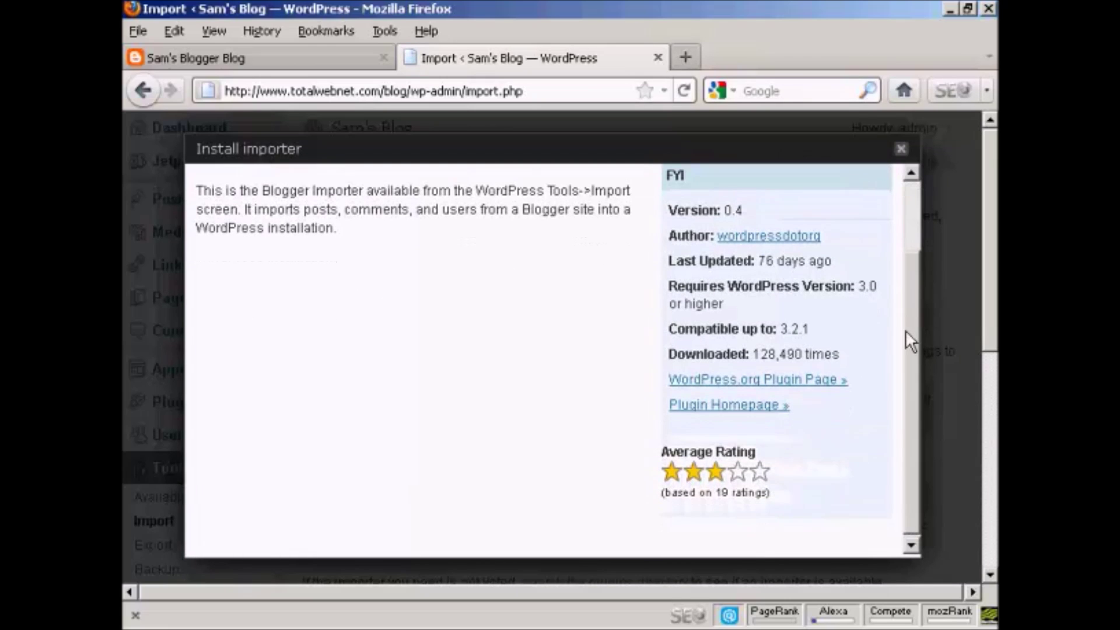
scroll(906, 330, up, 3)
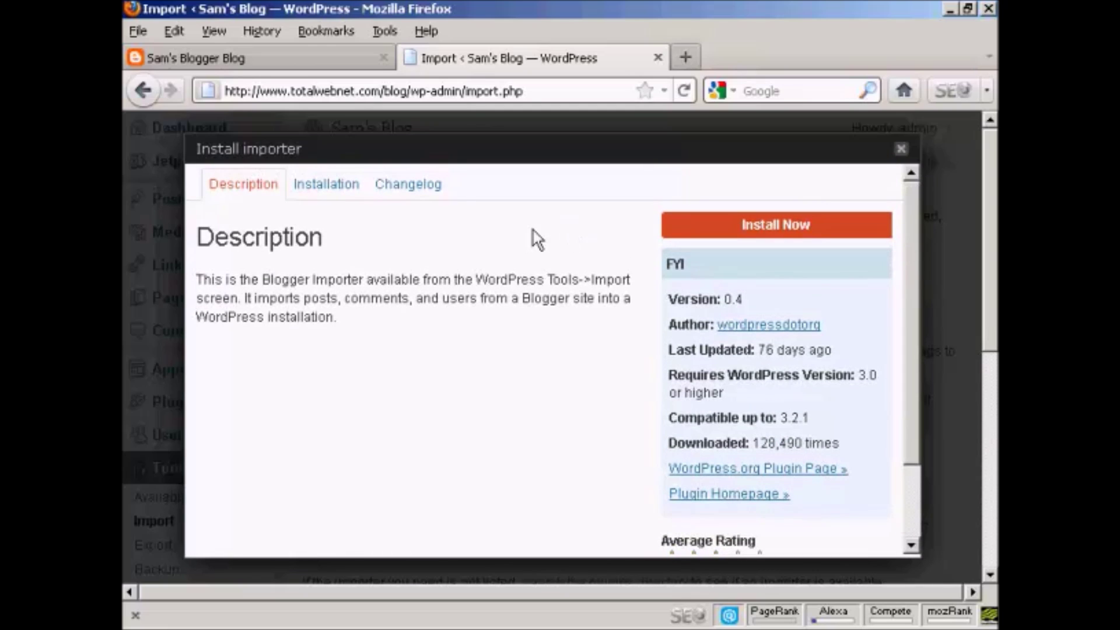
click(900, 150)
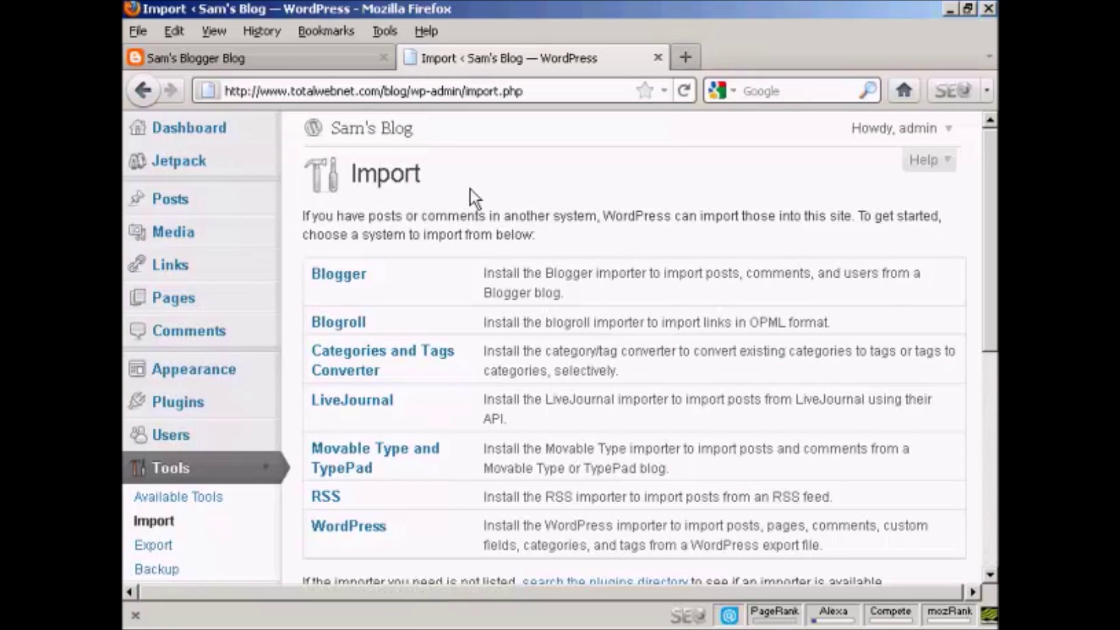
- Search the Add New plugins page for 'import blogger'
click(185, 409)
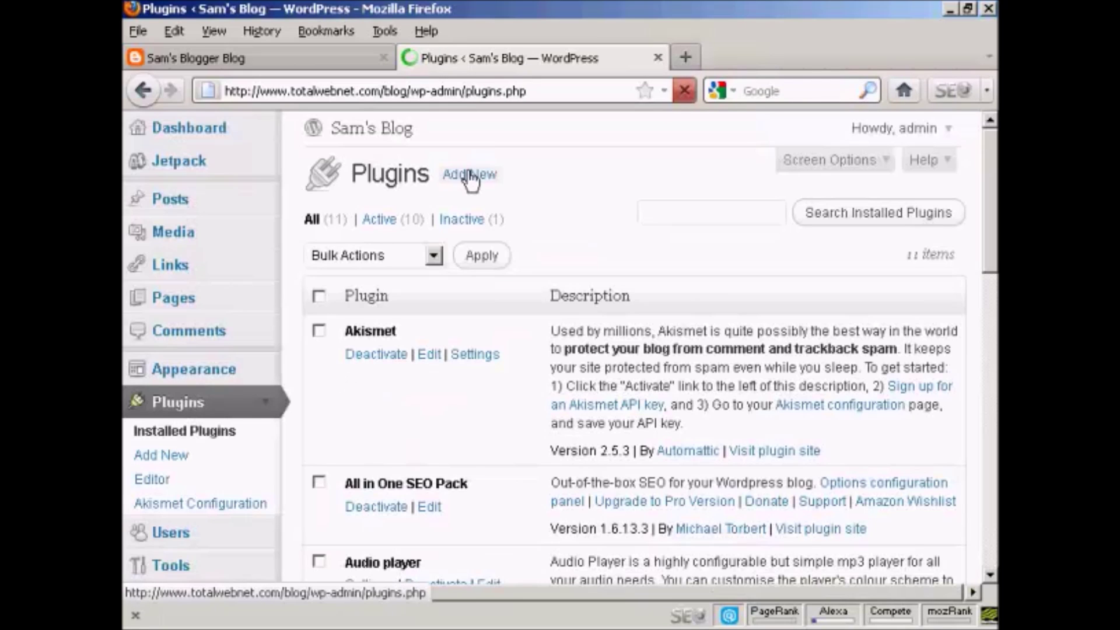
click(478, 176)
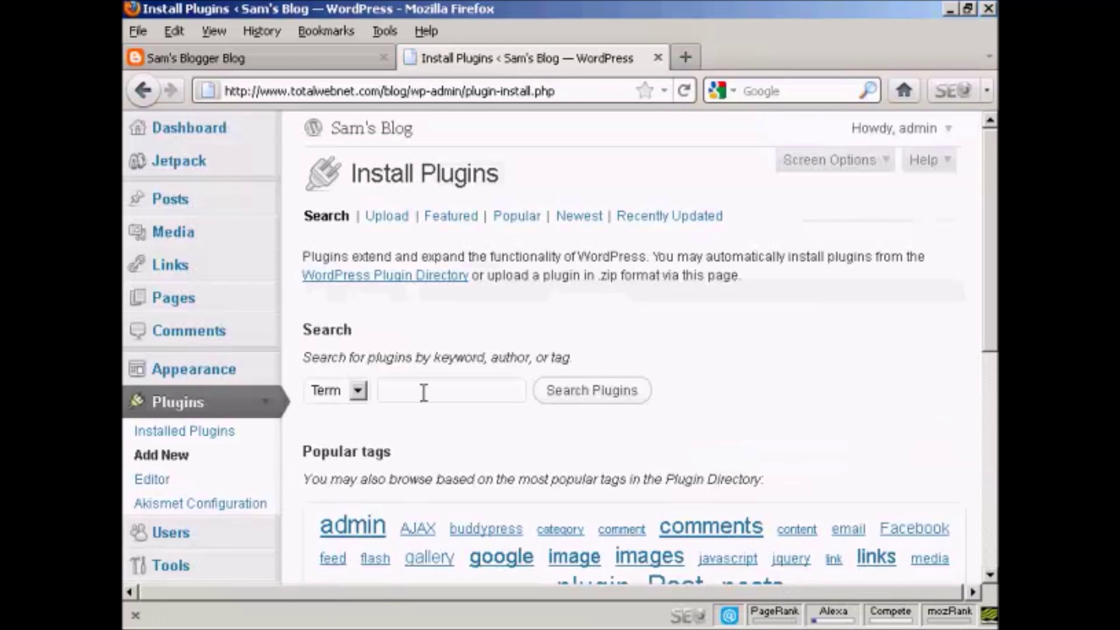
click(387, 391)
text(im)
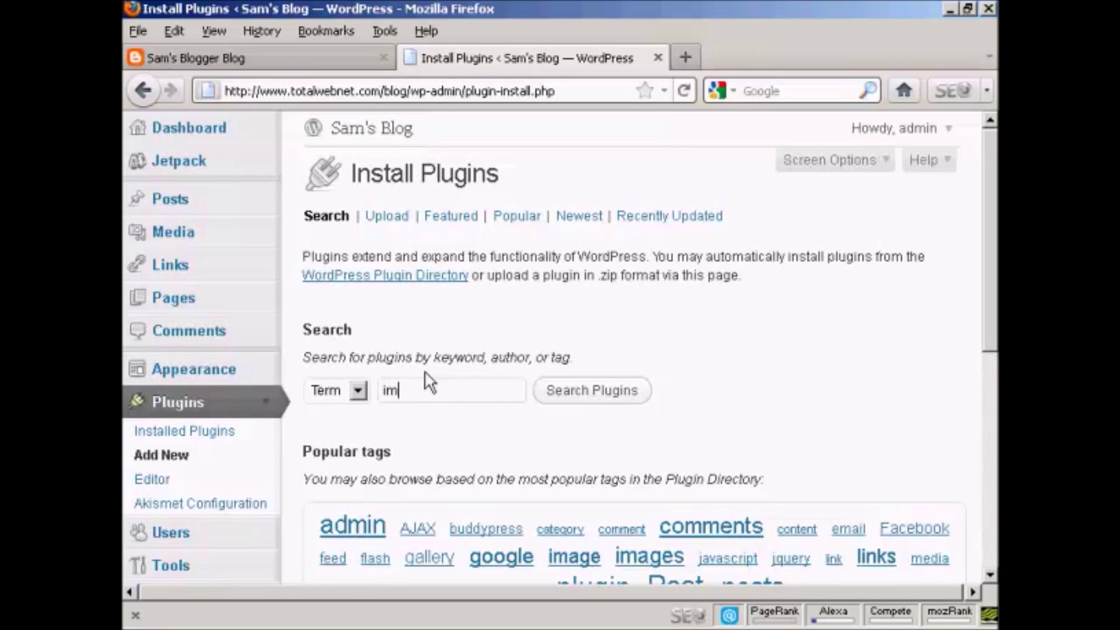
text(port blogger)
click(610, 395)
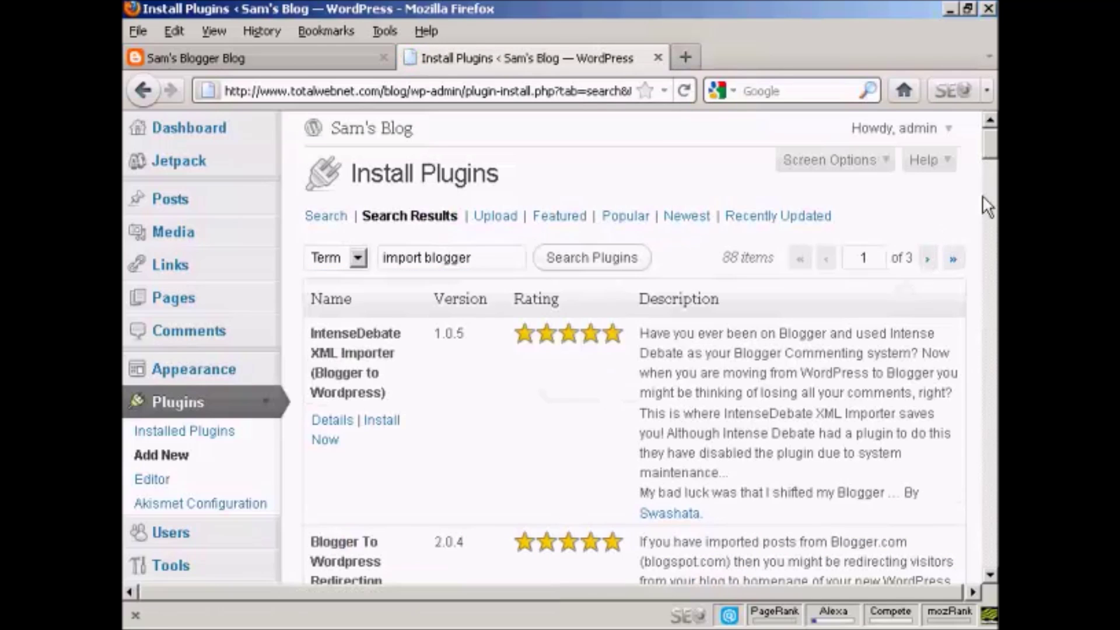
drag(990, 156, 992, 185)
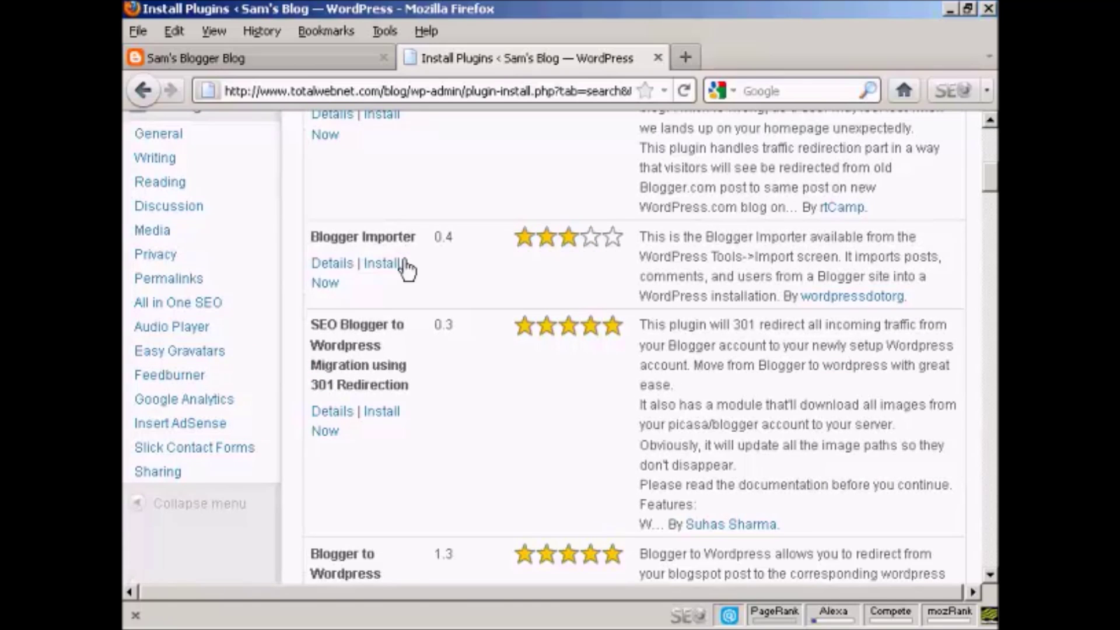
- Install the Blogger Importer 0.4 plugin, confirm, and activate it
click(382, 264)
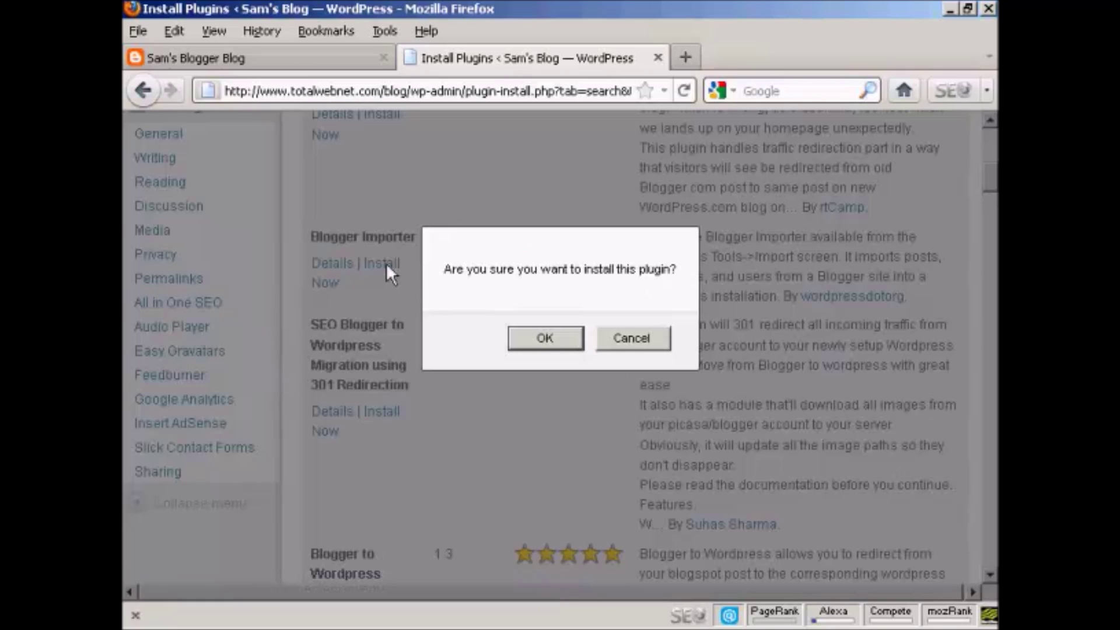
click(542, 337)
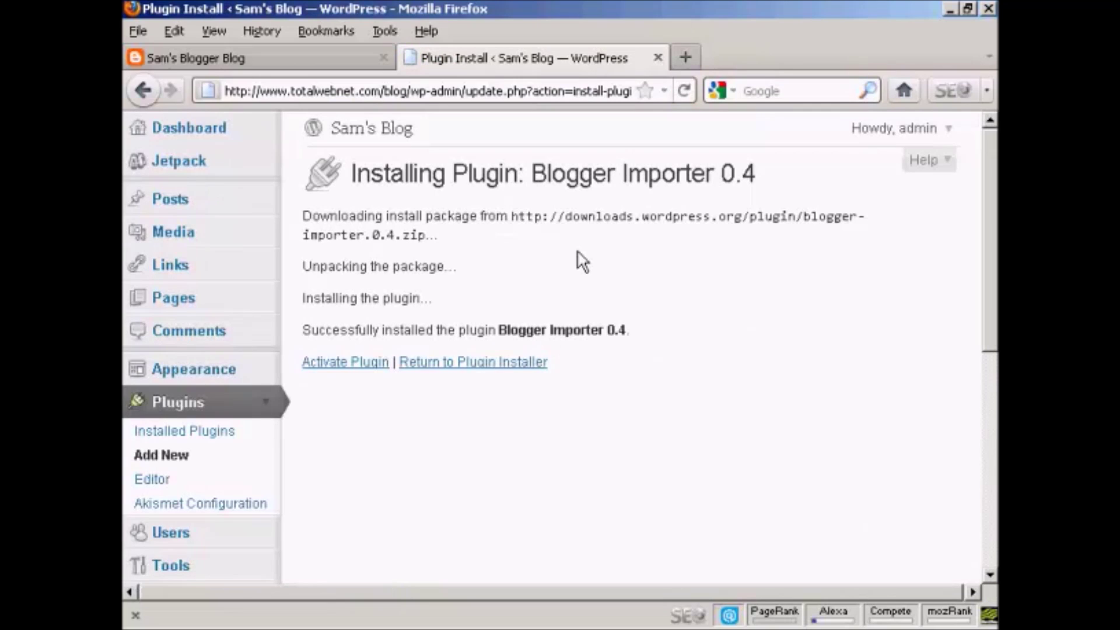
click(363, 373)
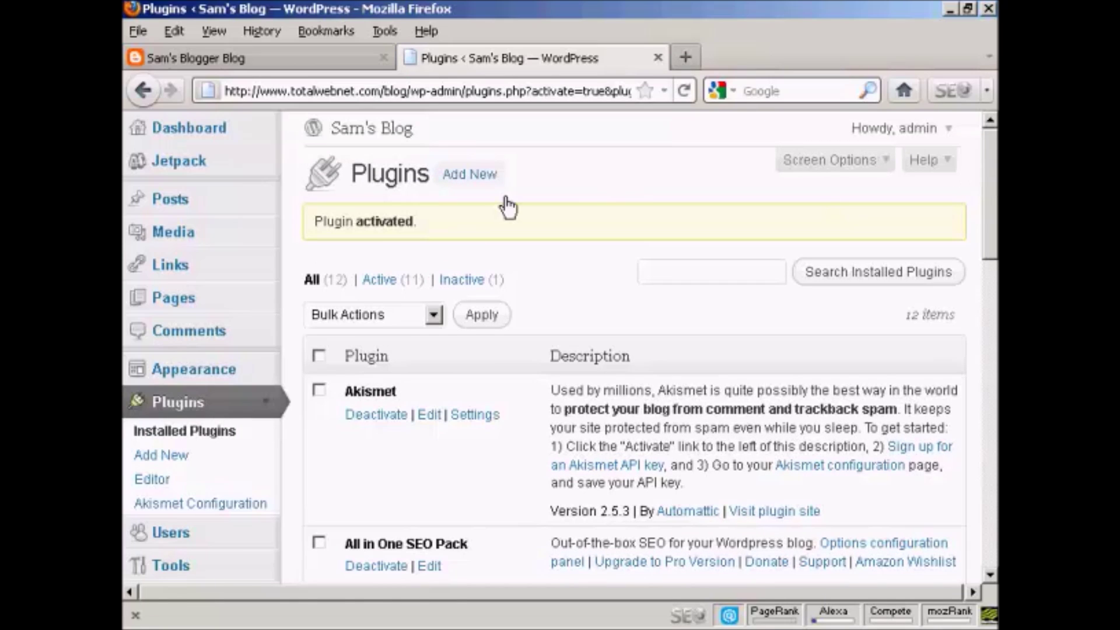
- Sign in to Blogger with the saved Google account and dismiss the Template Designer announcement
click(285, 61)
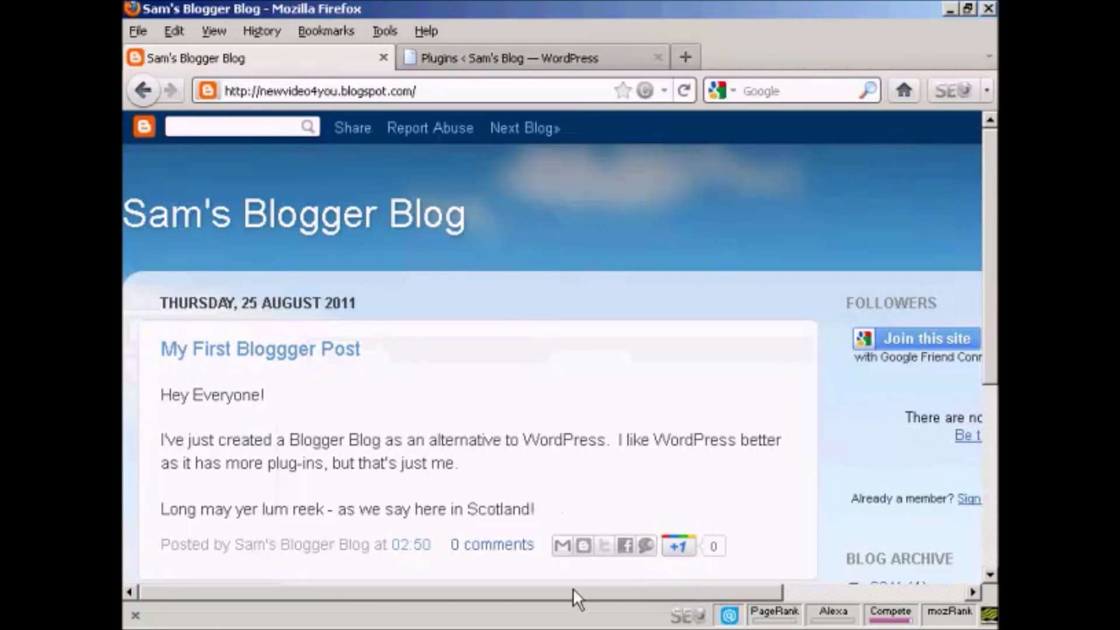
drag(734, 593, 880, 593)
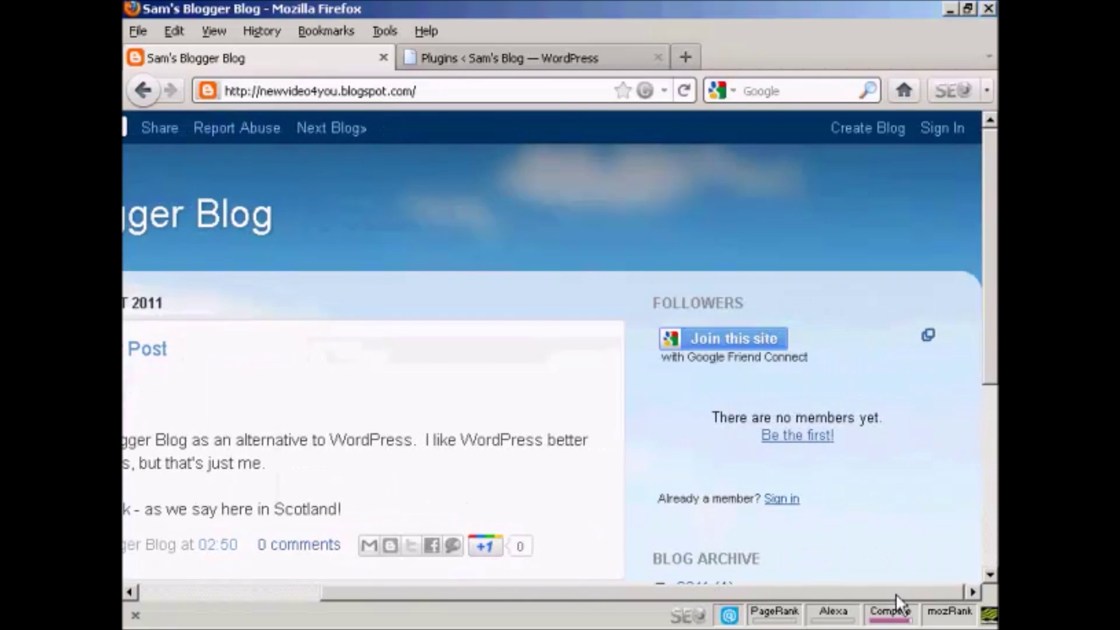
click(941, 132)
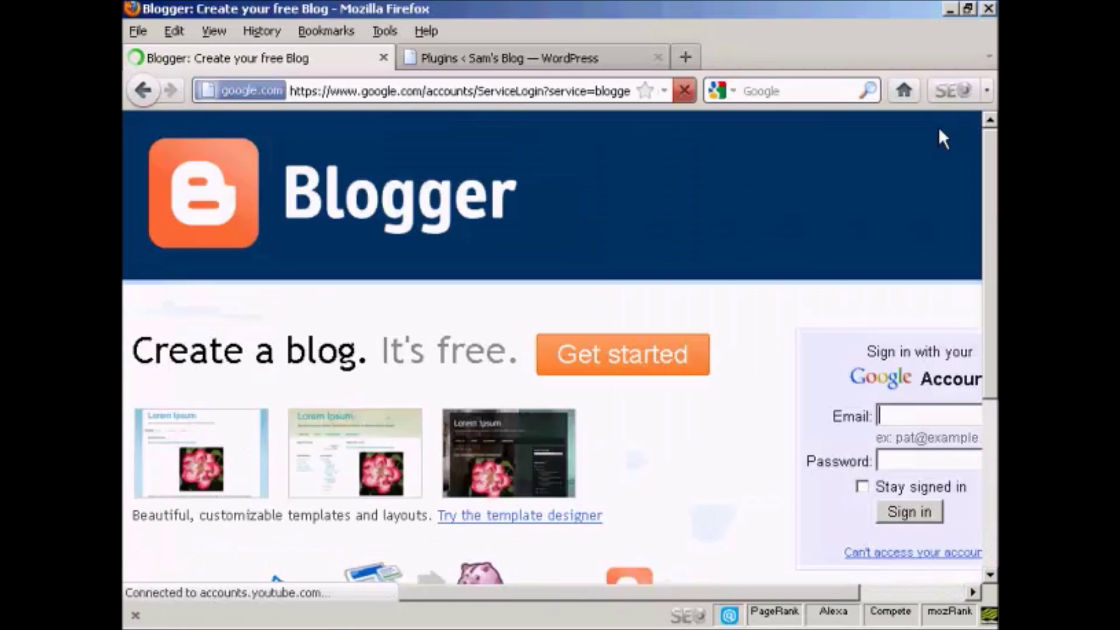
drag(783, 588, 919, 588)
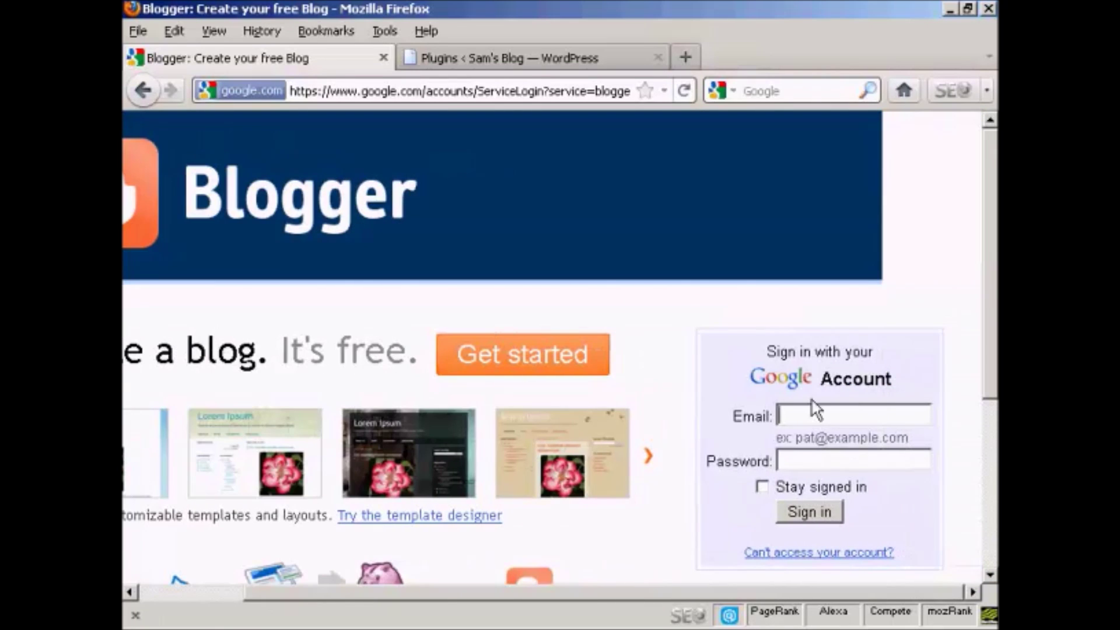
text(newvid)
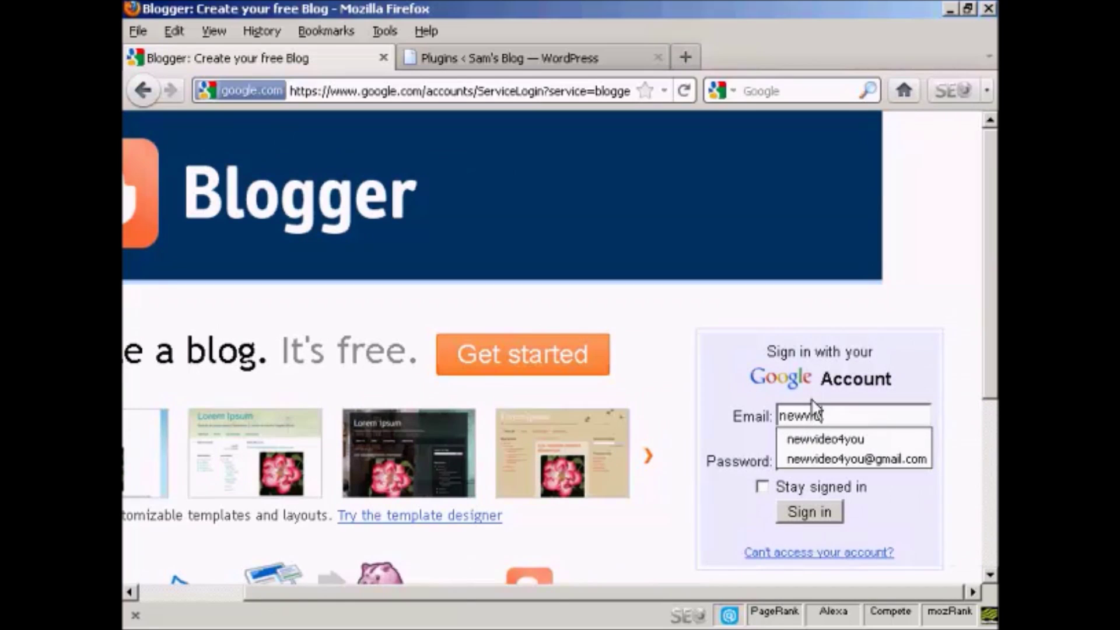
text(eo)
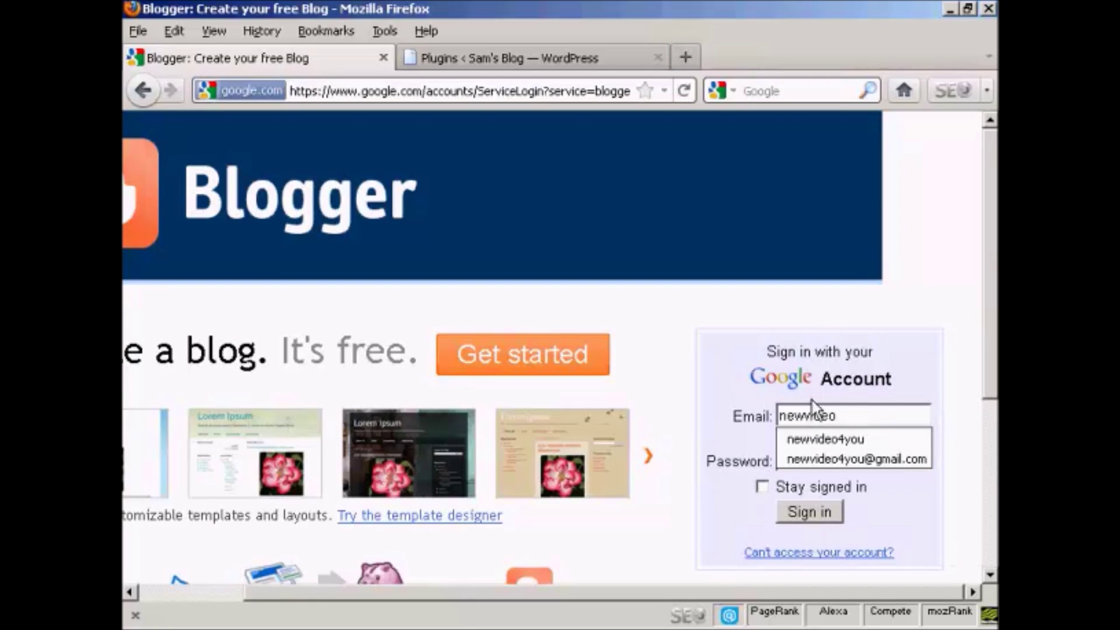
click(878, 460)
click(825, 516)
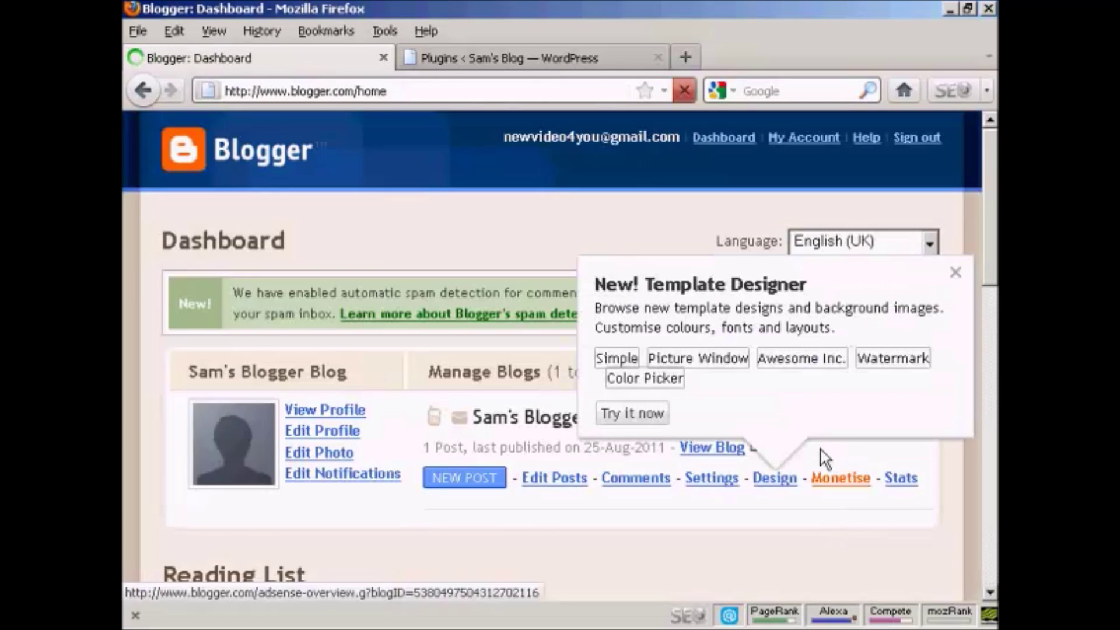
click(956, 273)
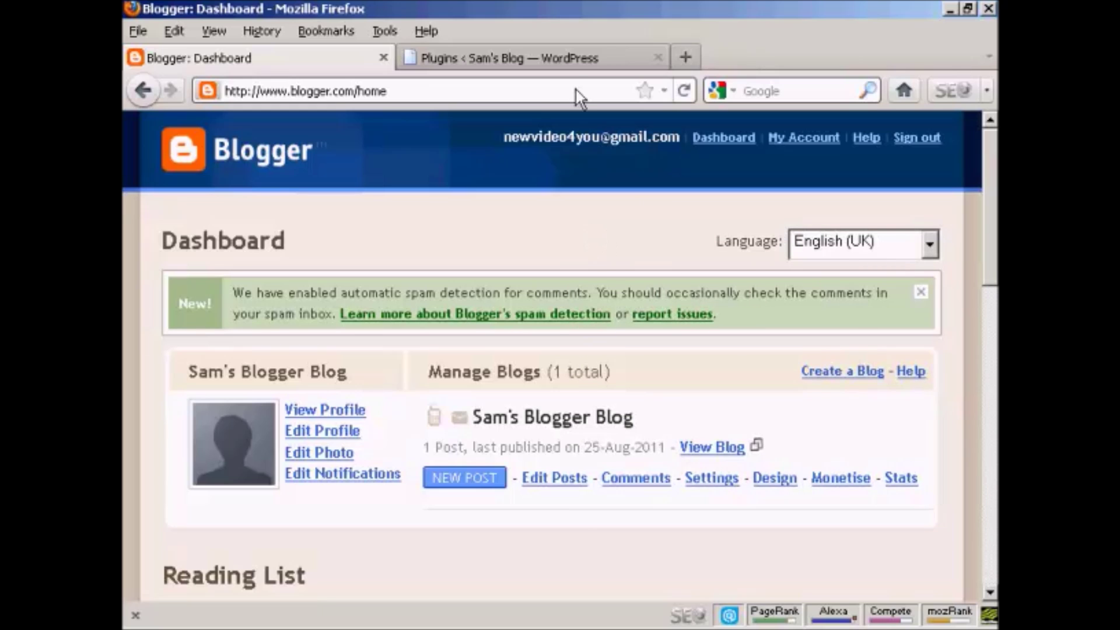
- Open the Blogger importer under WordPress Tools > Import and start authorizing Blogger access
click(571, 58)
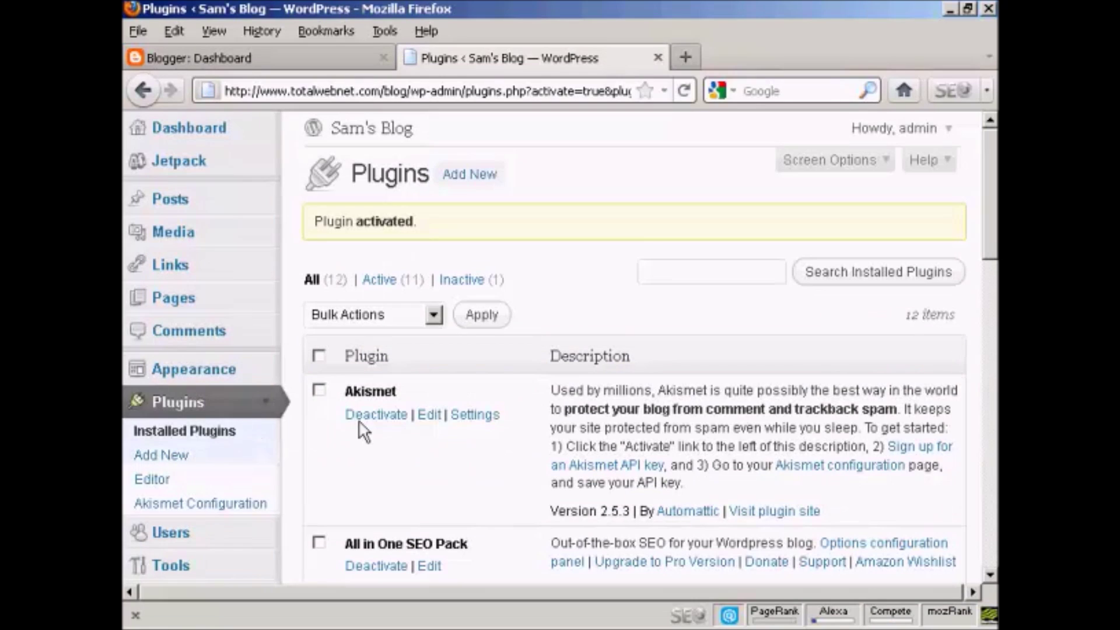
scroll(335, 455, down, 3)
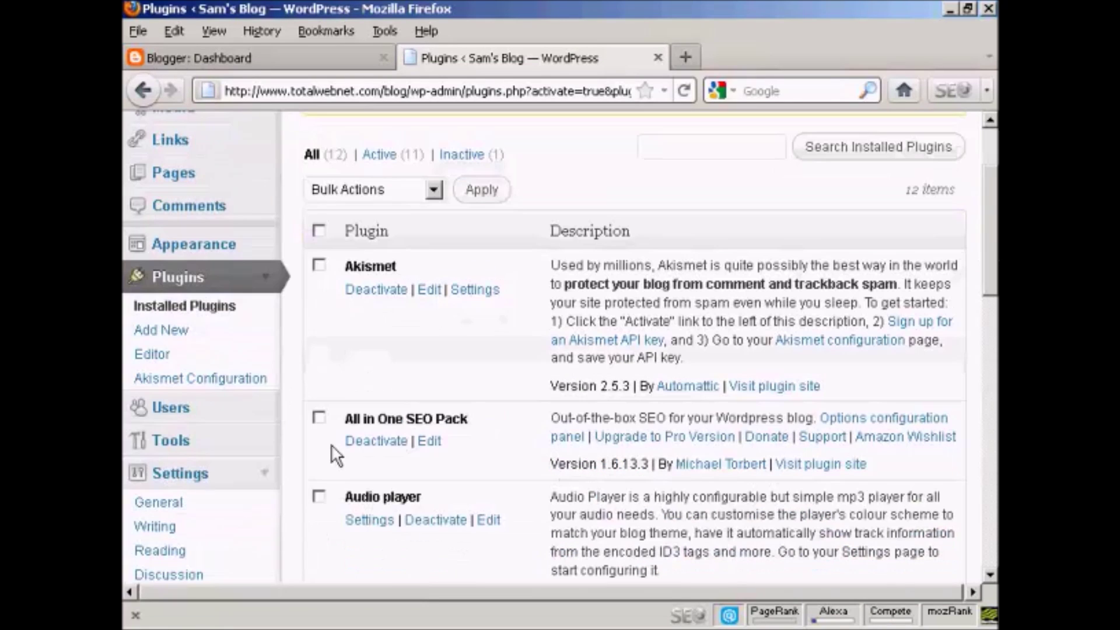
click(186, 447)
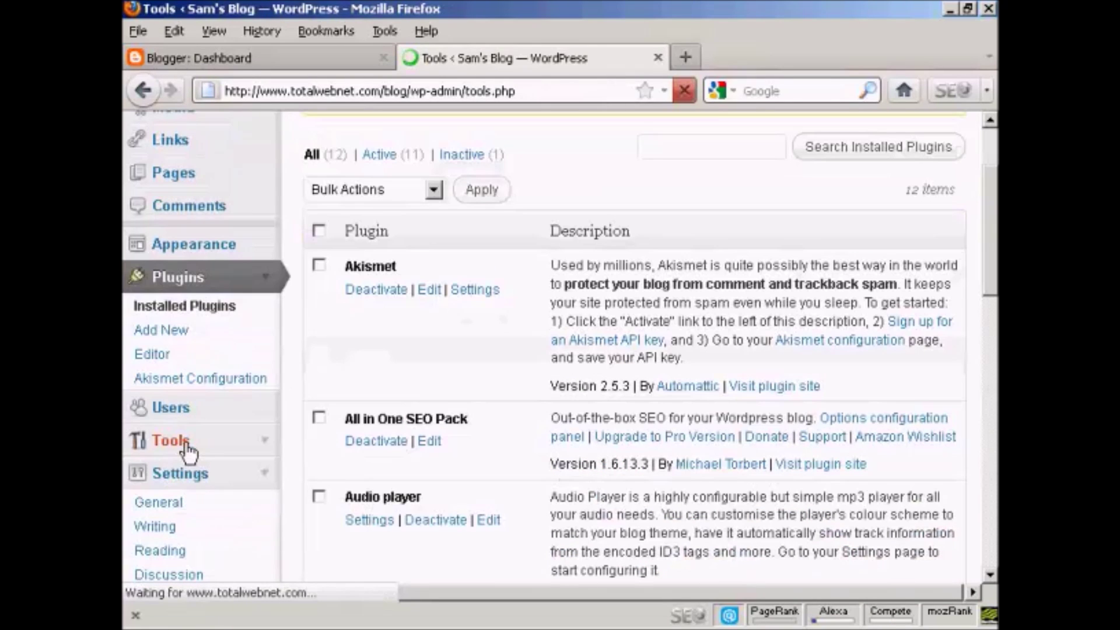
click(153, 521)
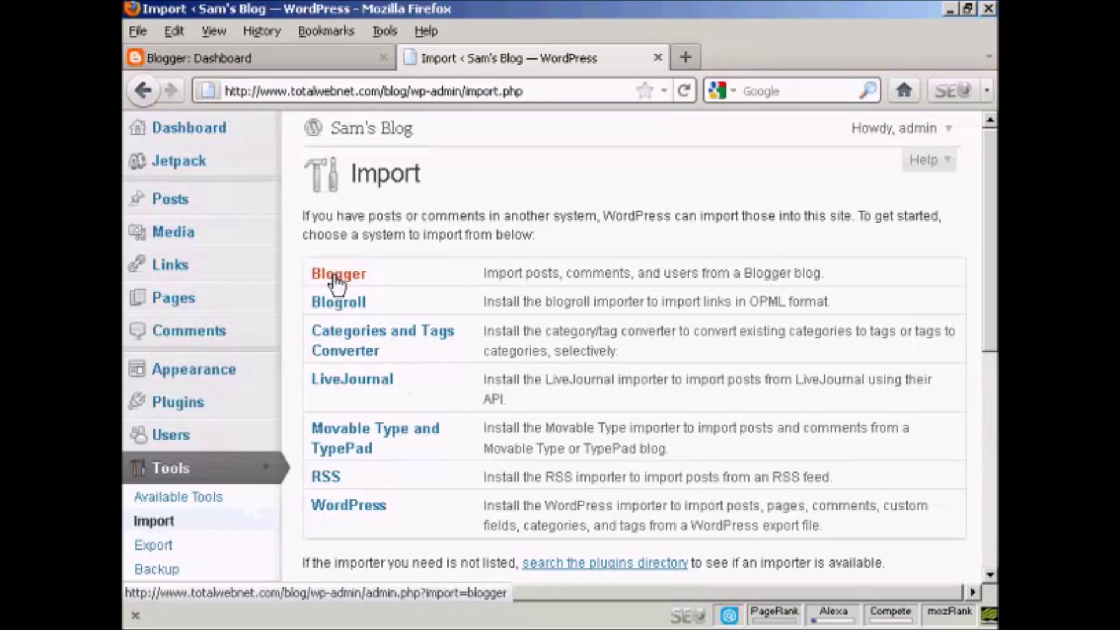
click(338, 276)
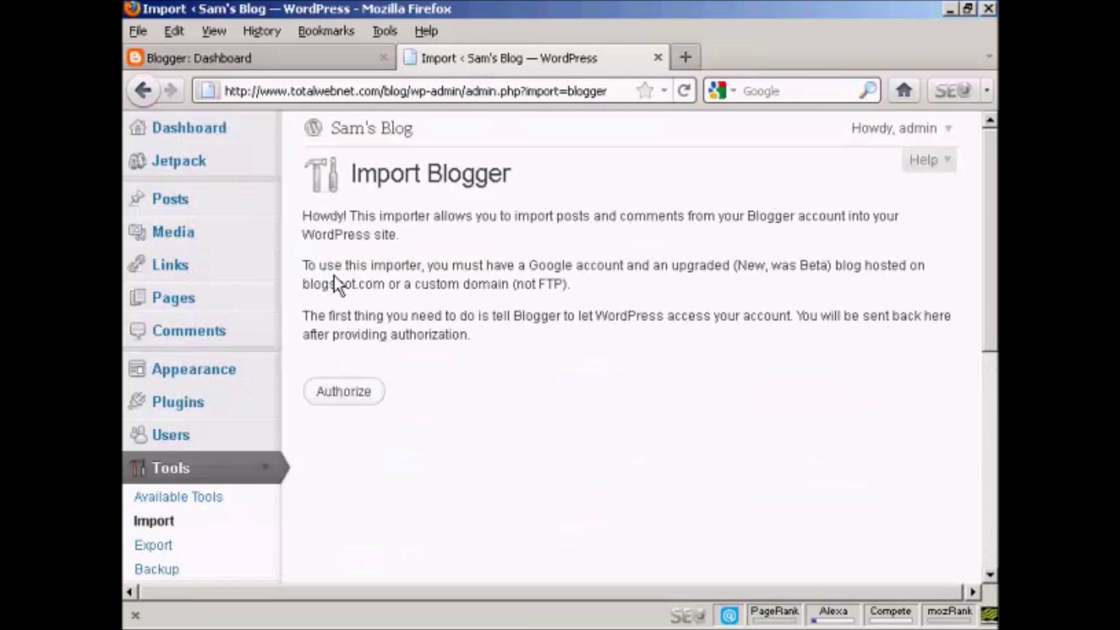
click(345, 393)
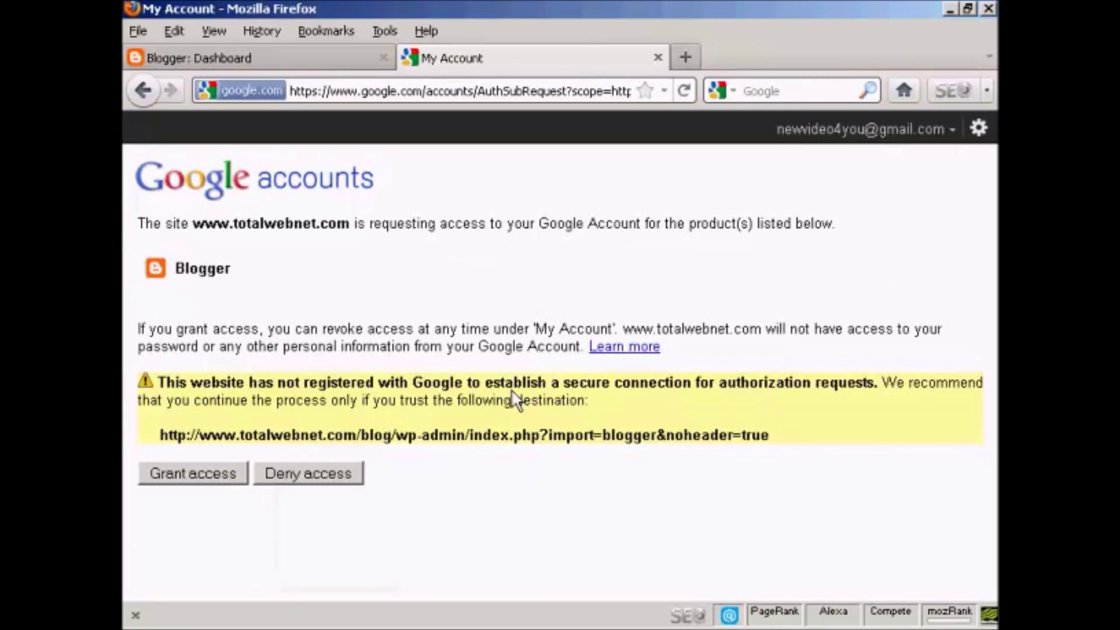
click(204, 474)
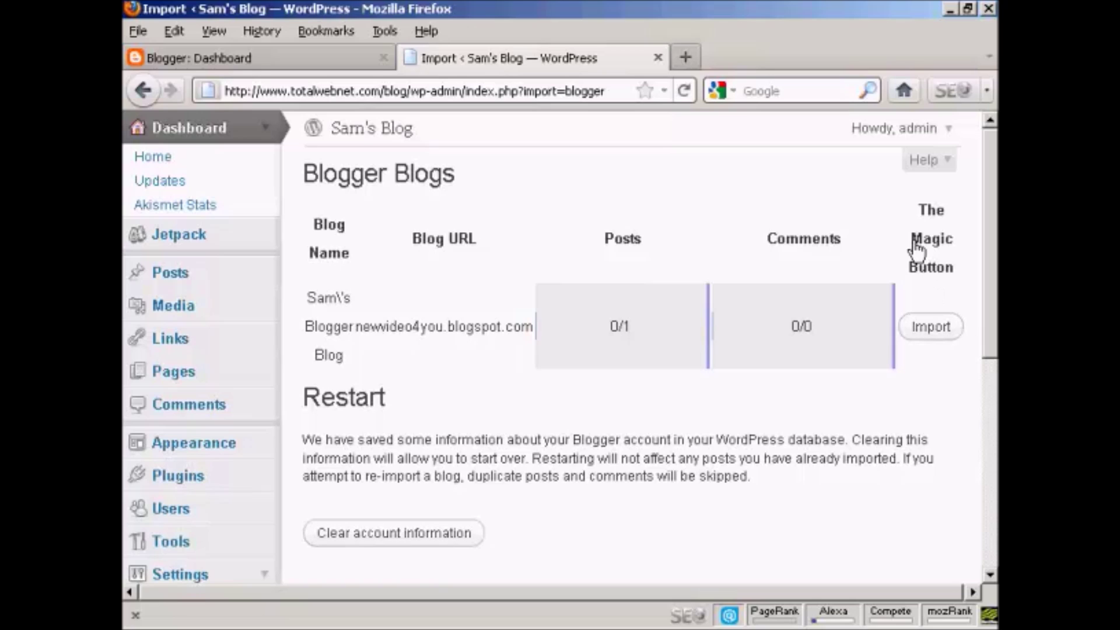
- Import Sam's Blogger Blog post (1/1) and check it appears in the WordPress Posts list
click(938, 335)
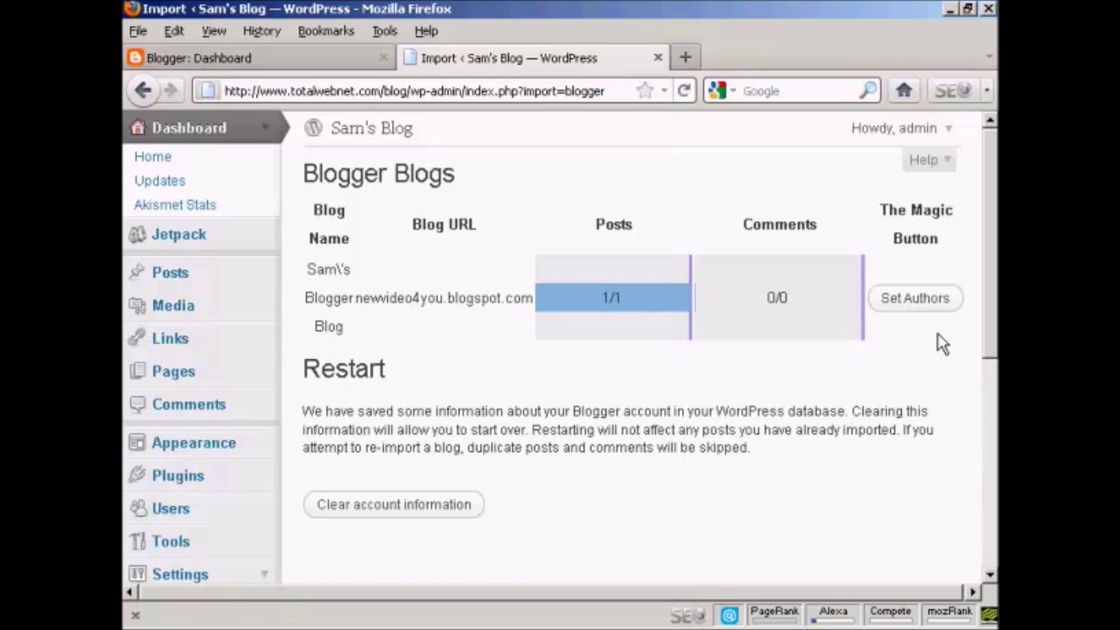
click(175, 279)
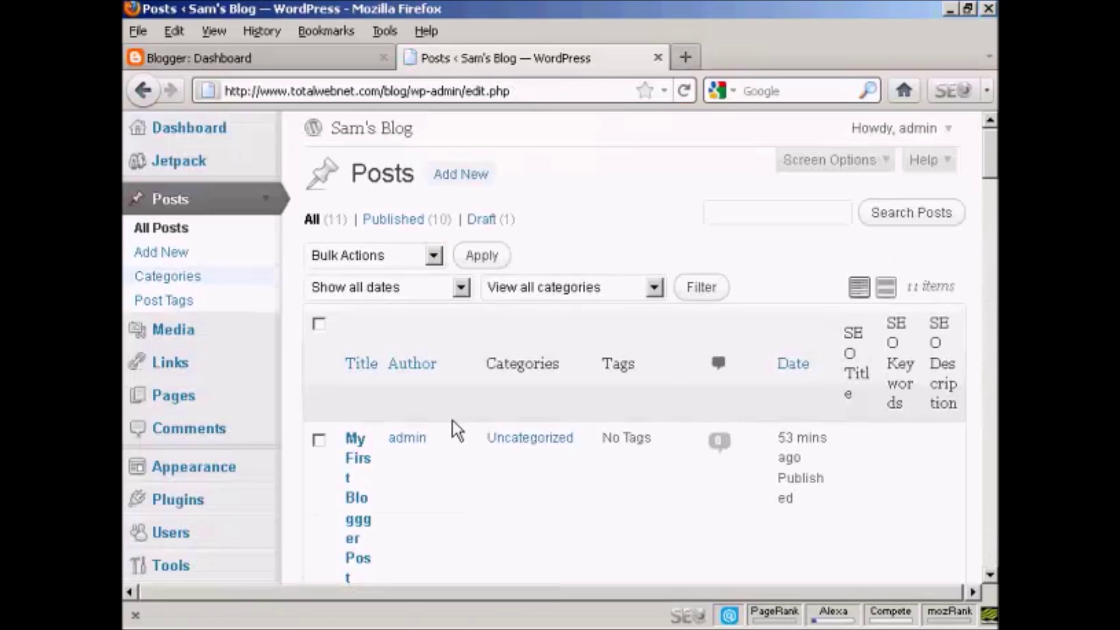
- Open the public Sam's Blog in a new tab and scroll to the imported 'My First Bloggger Post'
right_click(373, 141)
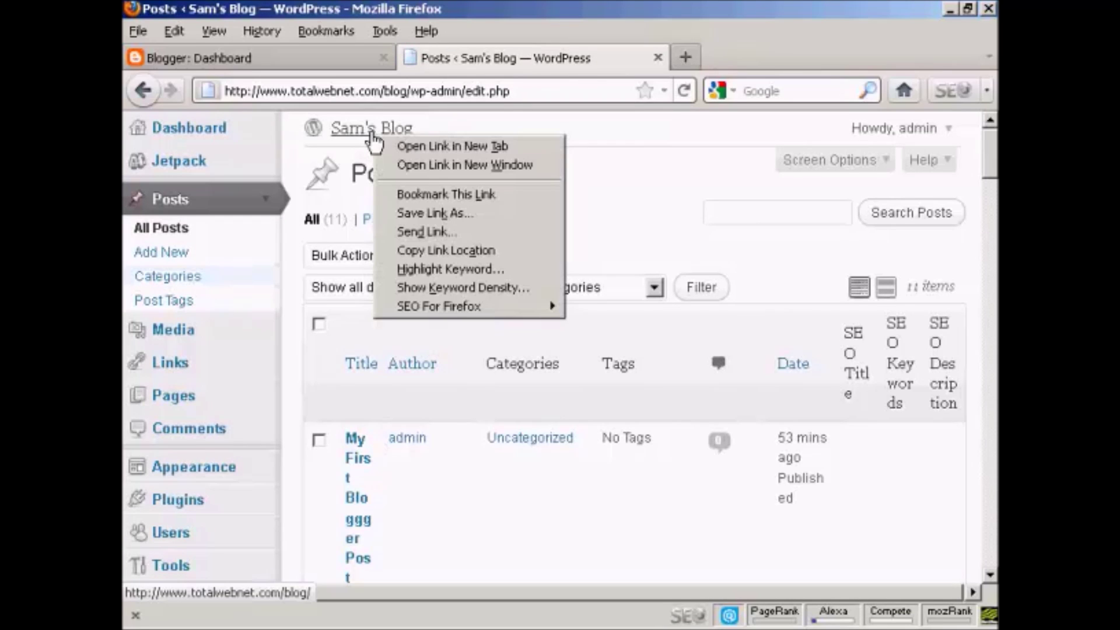
click(468, 148)
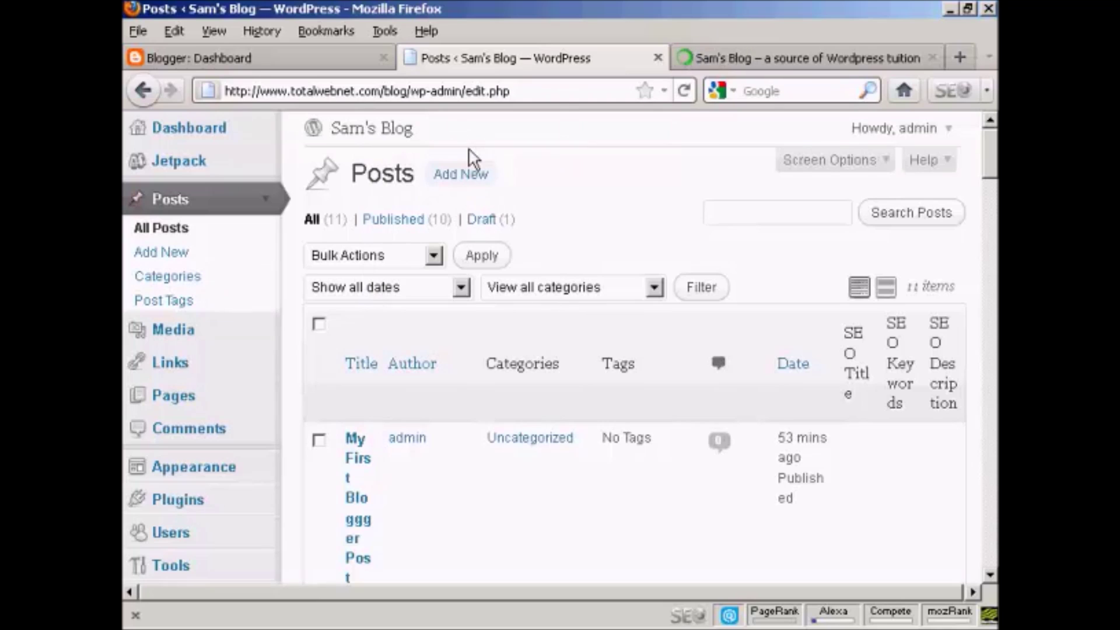
click(831, 63)
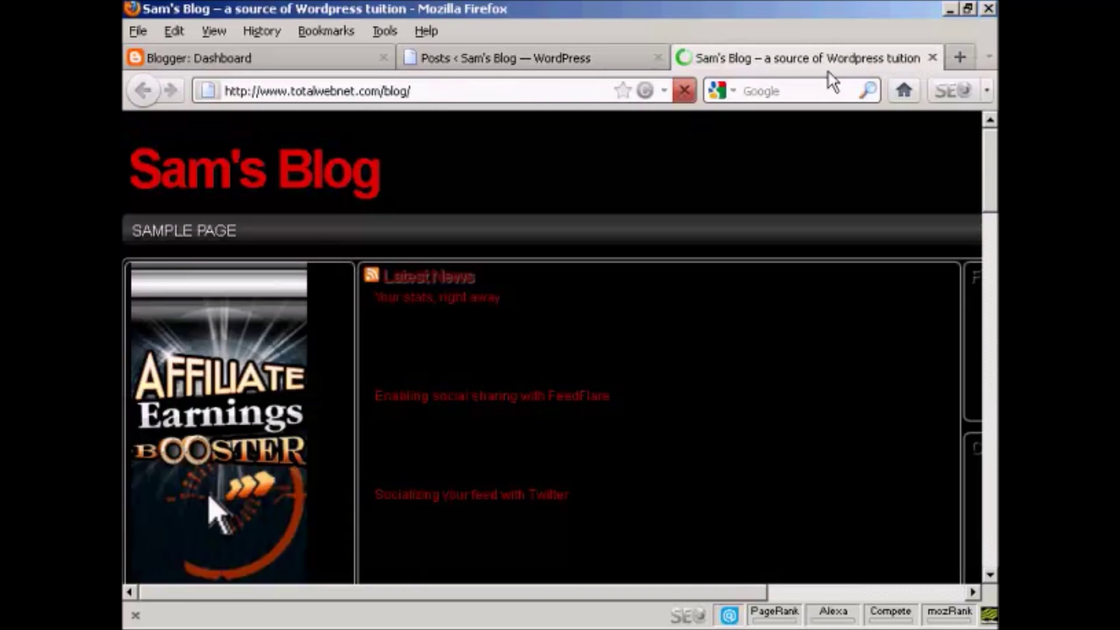
scroll(990, 195, down, 1)
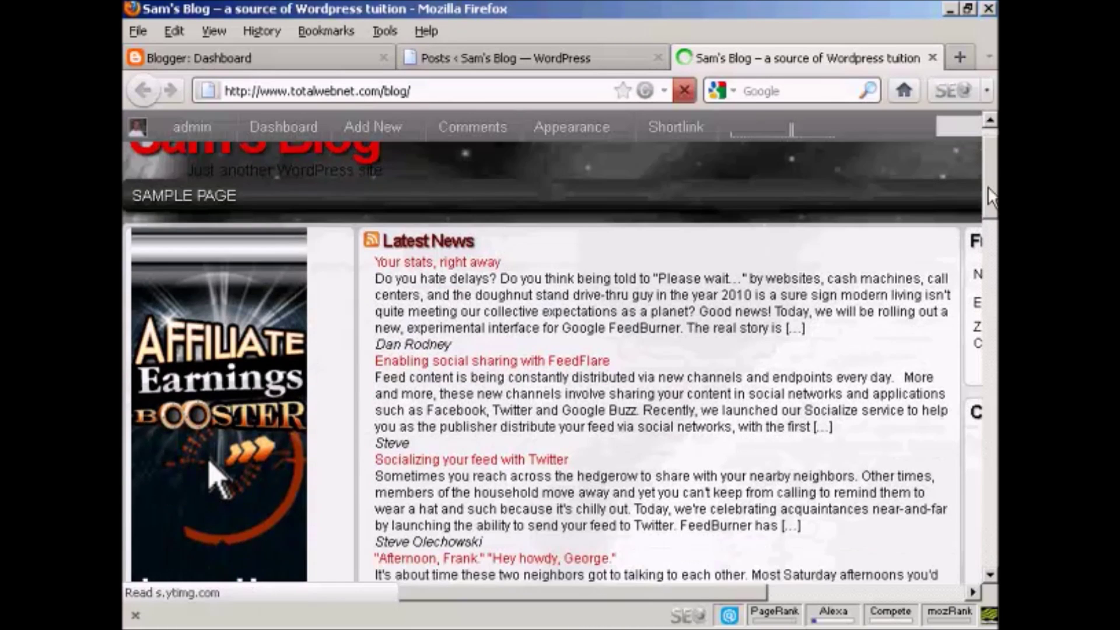
drag(990, 195, 993, 269)
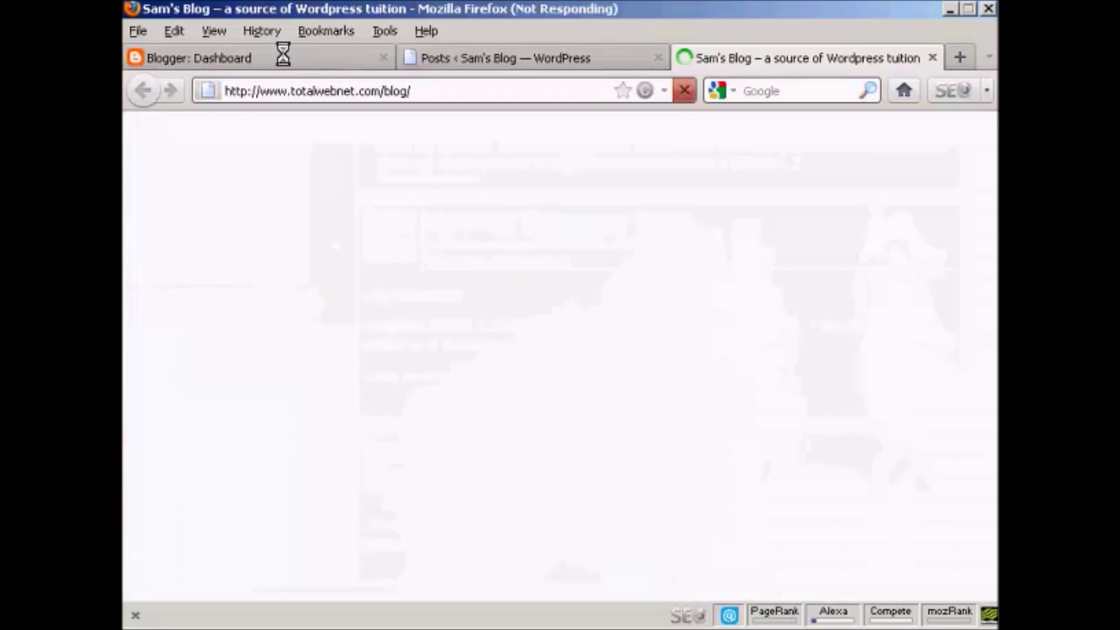
click(282, 55)
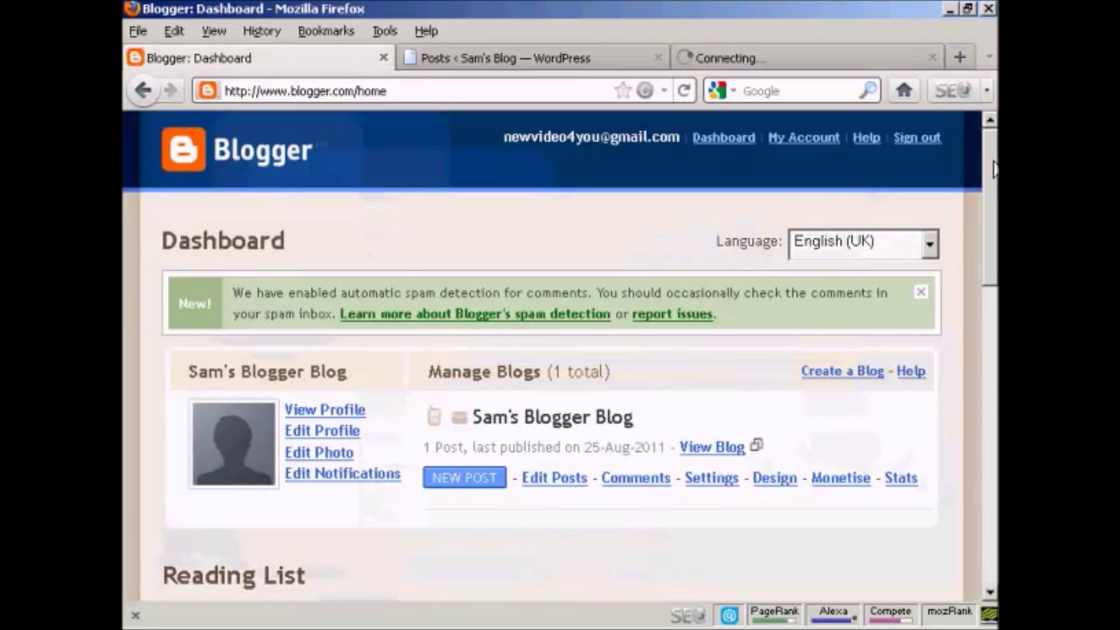
- View the original Sam's Blogger Blog post, then compare it with the WordPress site
mouse_move(996, 174)
mouse_down()
mouse_move(995, 276)
mouse_move(996, 170)
mouse_up()
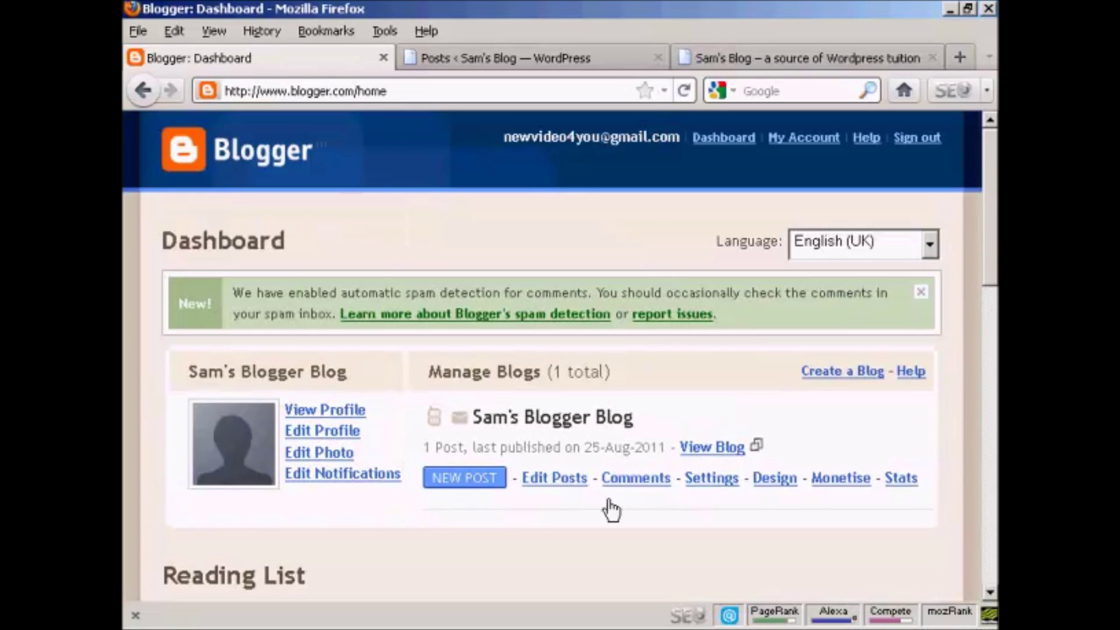
click(723, 447)
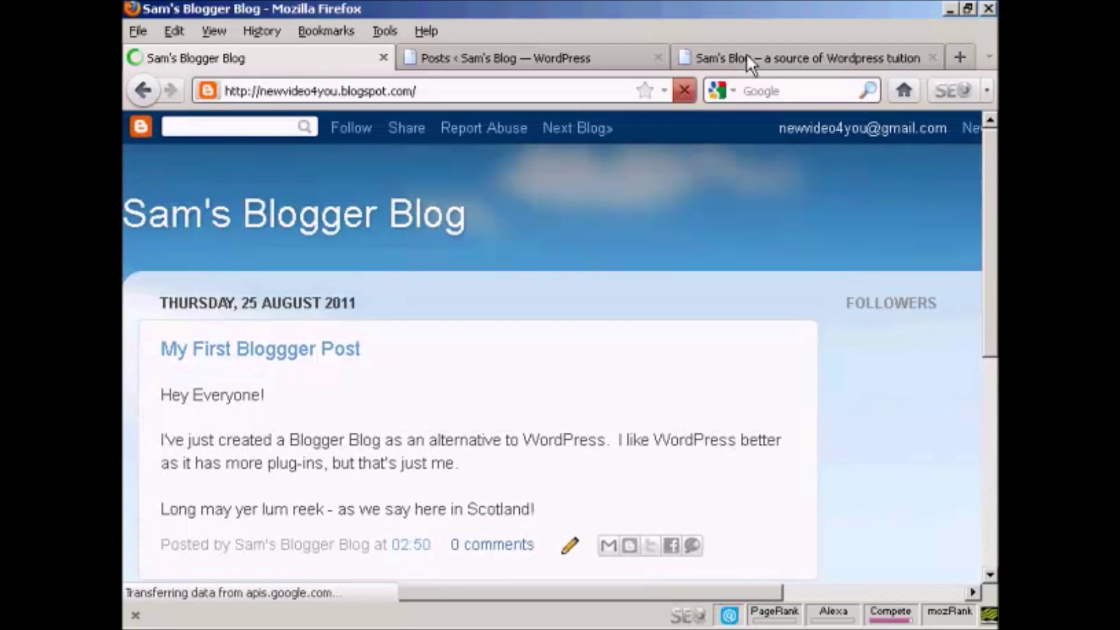
click(748, 58)
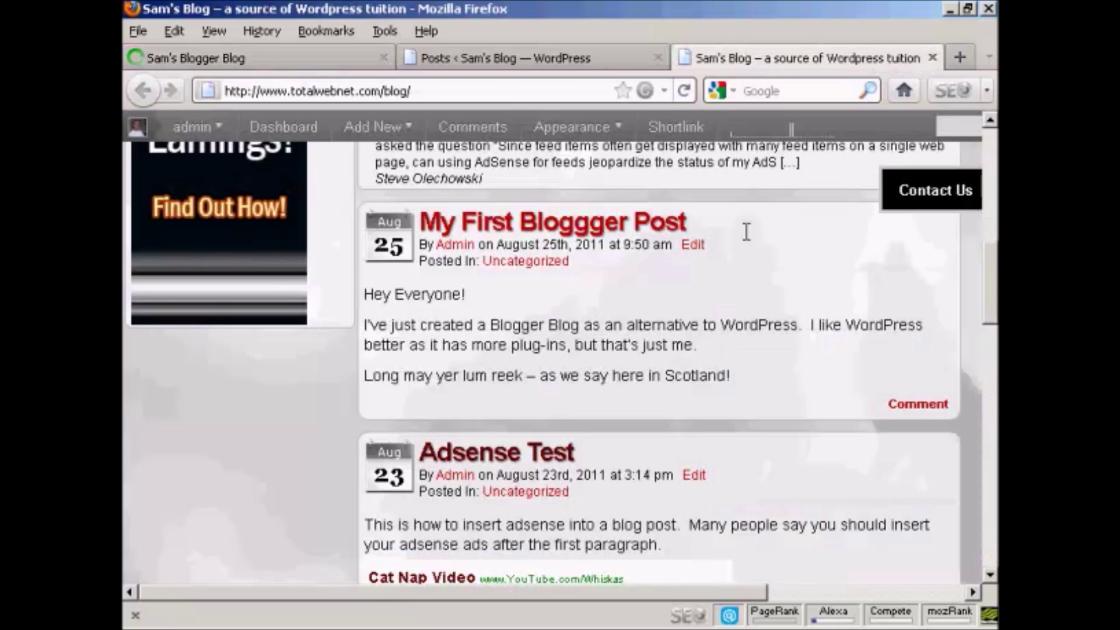